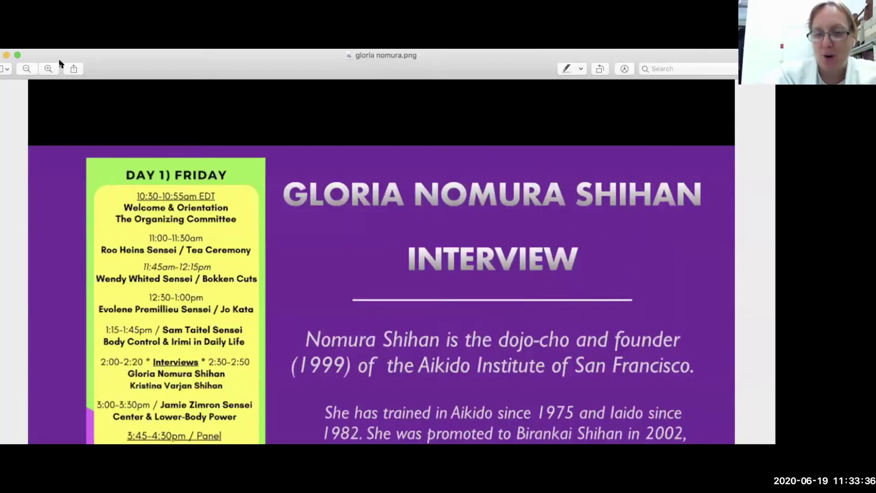
pyautogui.click(17, 54)
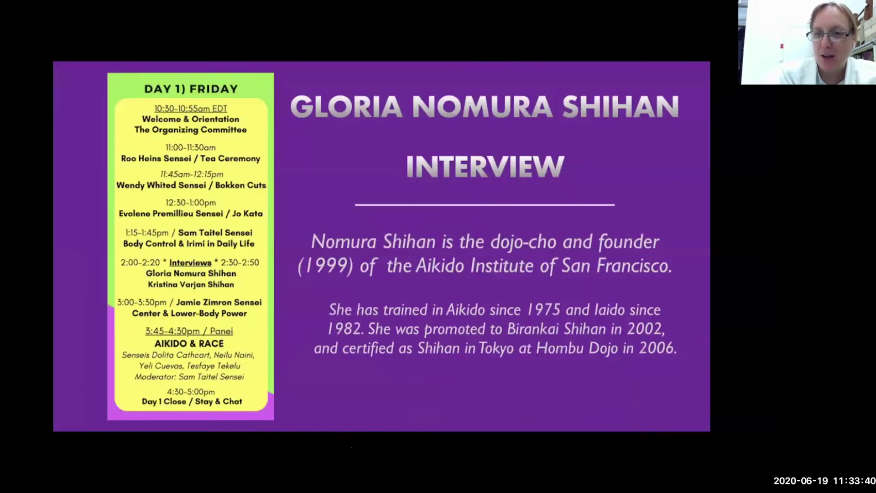